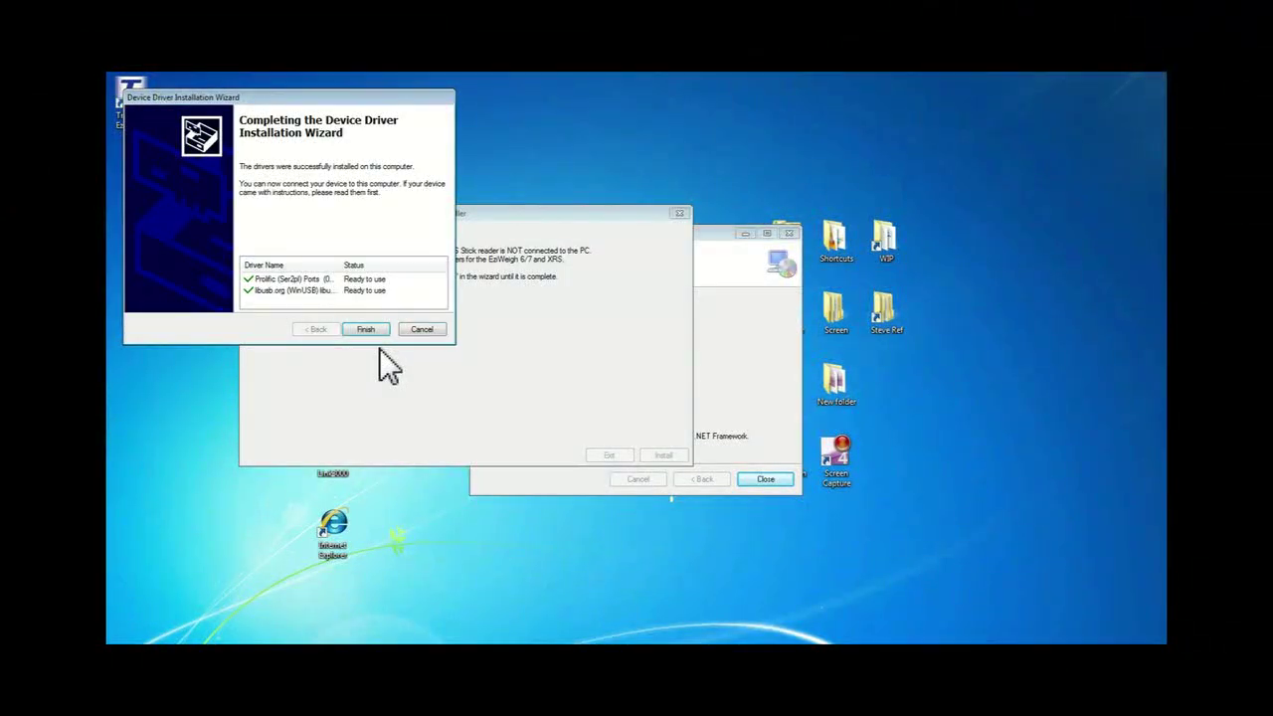
Finish the reader driver installation so EziLink connects to the XRS on COM12.
click(367, 329)
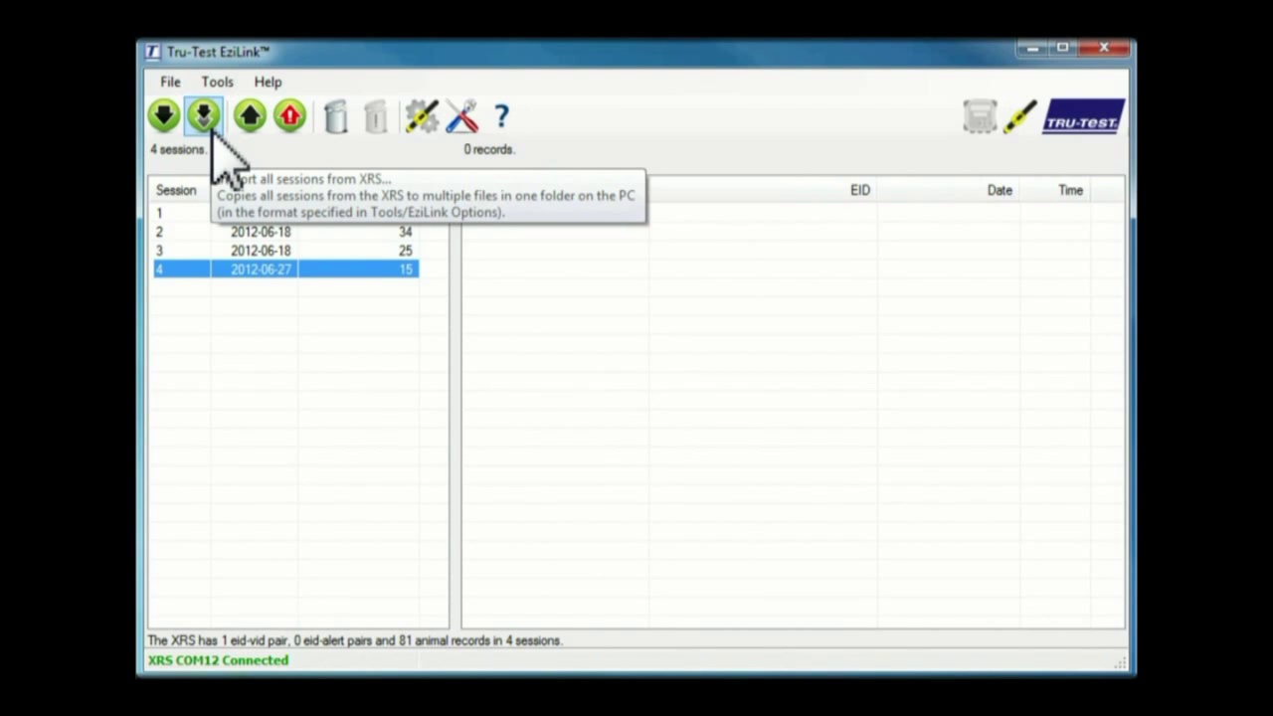
Export session 2's 34 records to an Excel file on the Desktop and acknowledge the success message.
click(231, 235)
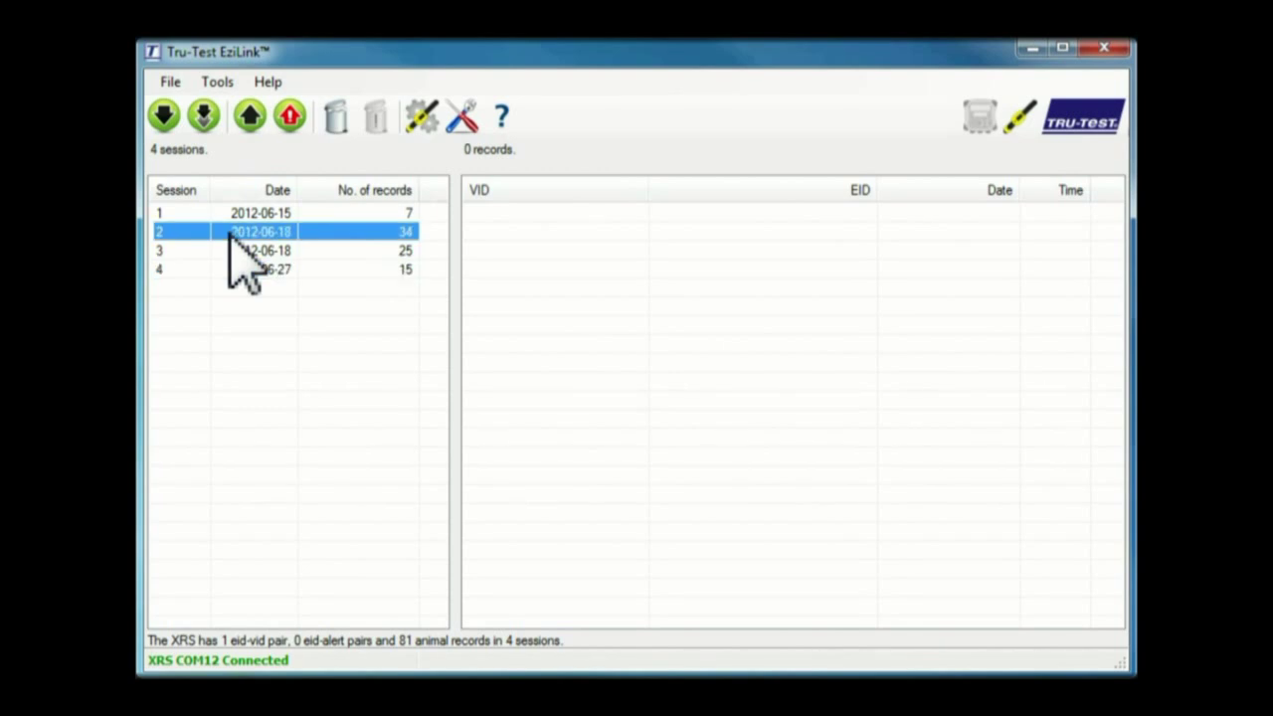
click(171, 131)
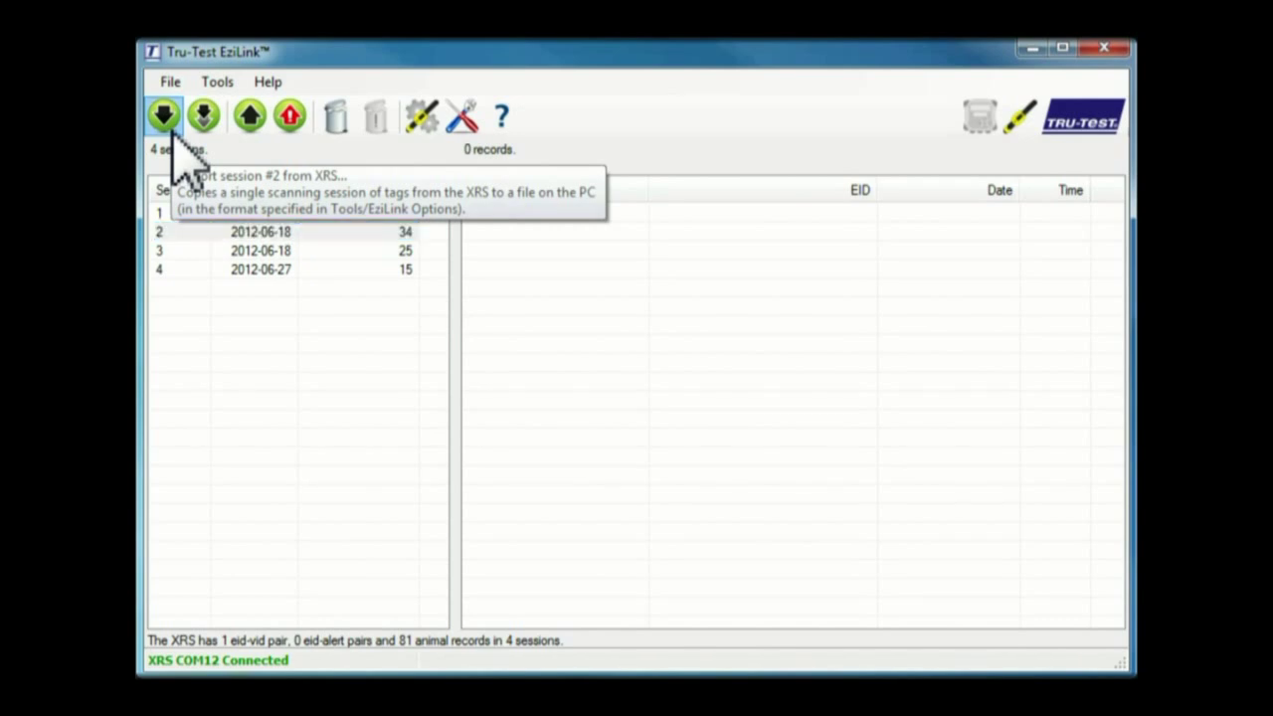
click(235, 217)
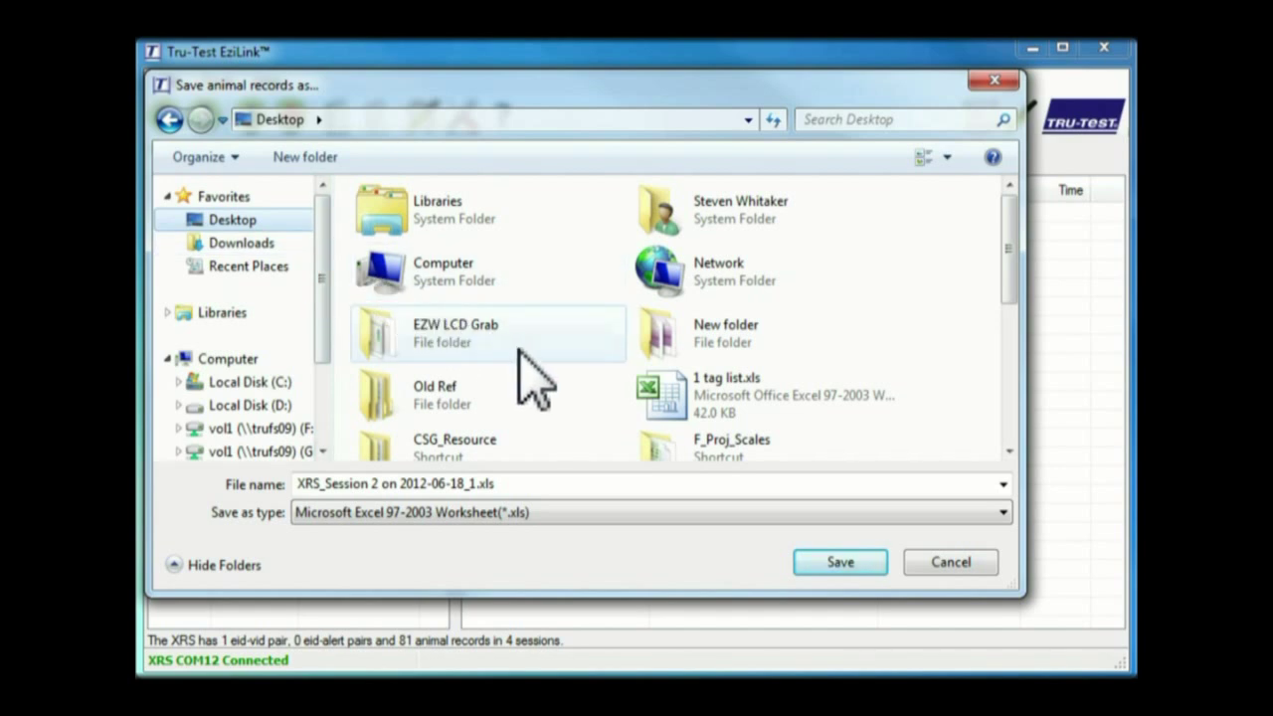
click(839, 560)
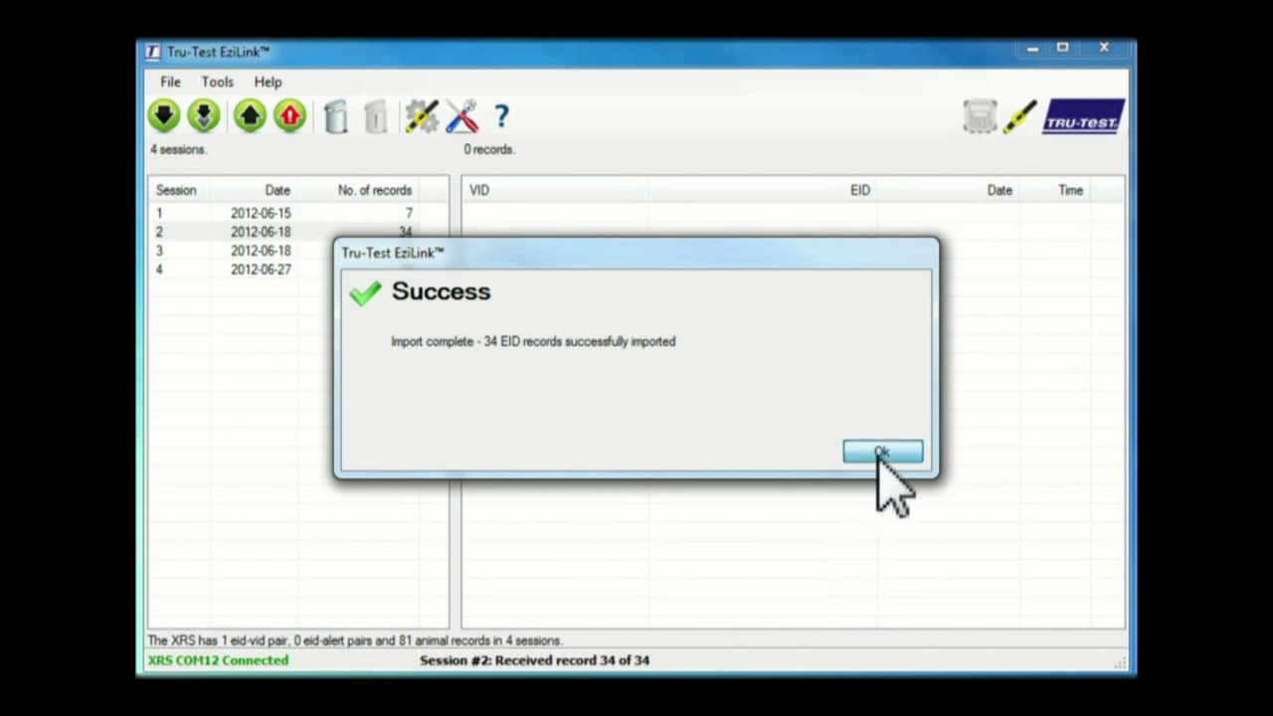
click(877, 451)
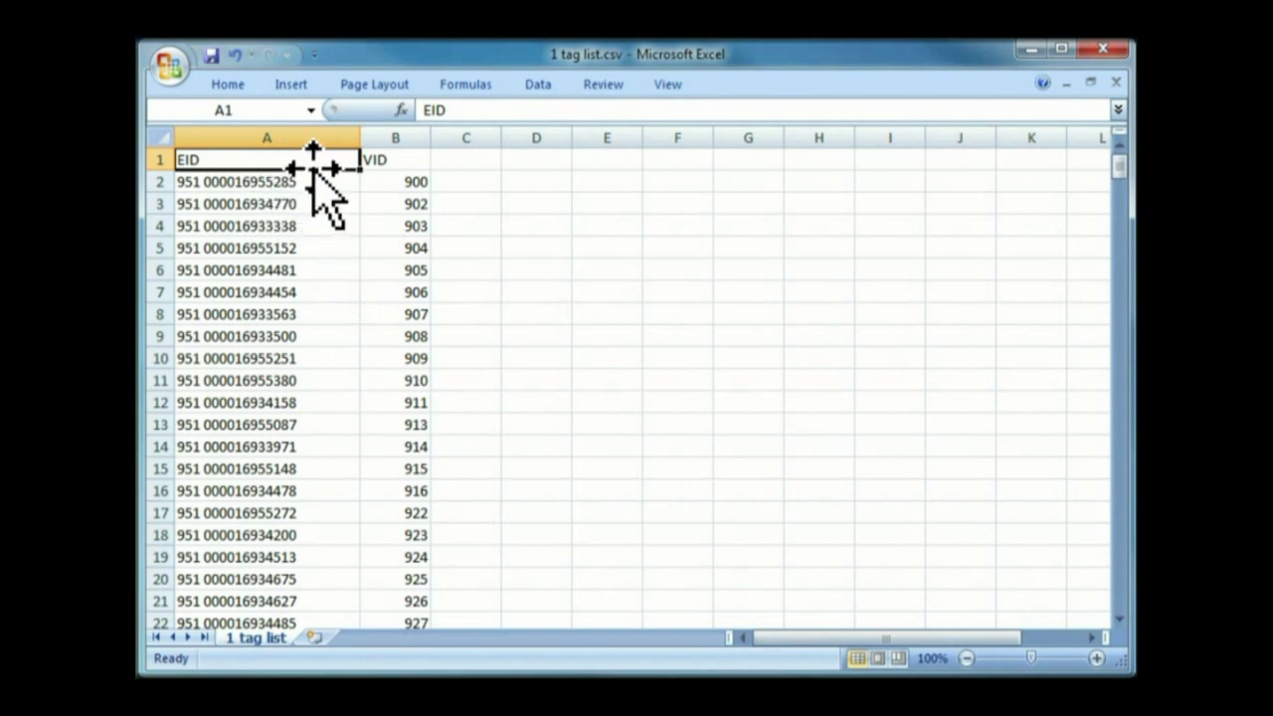
Check the VID heading in cell B1 of 1 tag list.csv, then close the workbook.
click(385, 165)
text(VID)
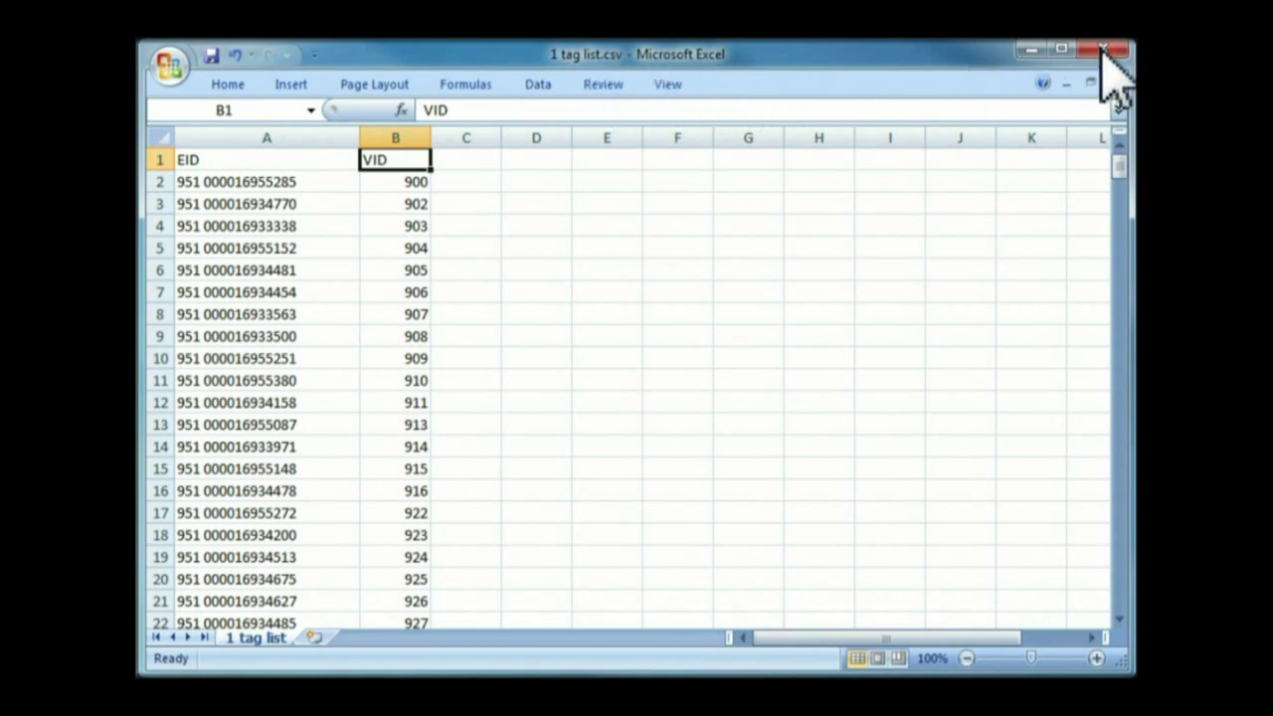
click(1093, 63)
Discard the Excel changes, then upload 1 tag list.csv to the XRS, replacing its EID-VID pairs.
click(654, 421)
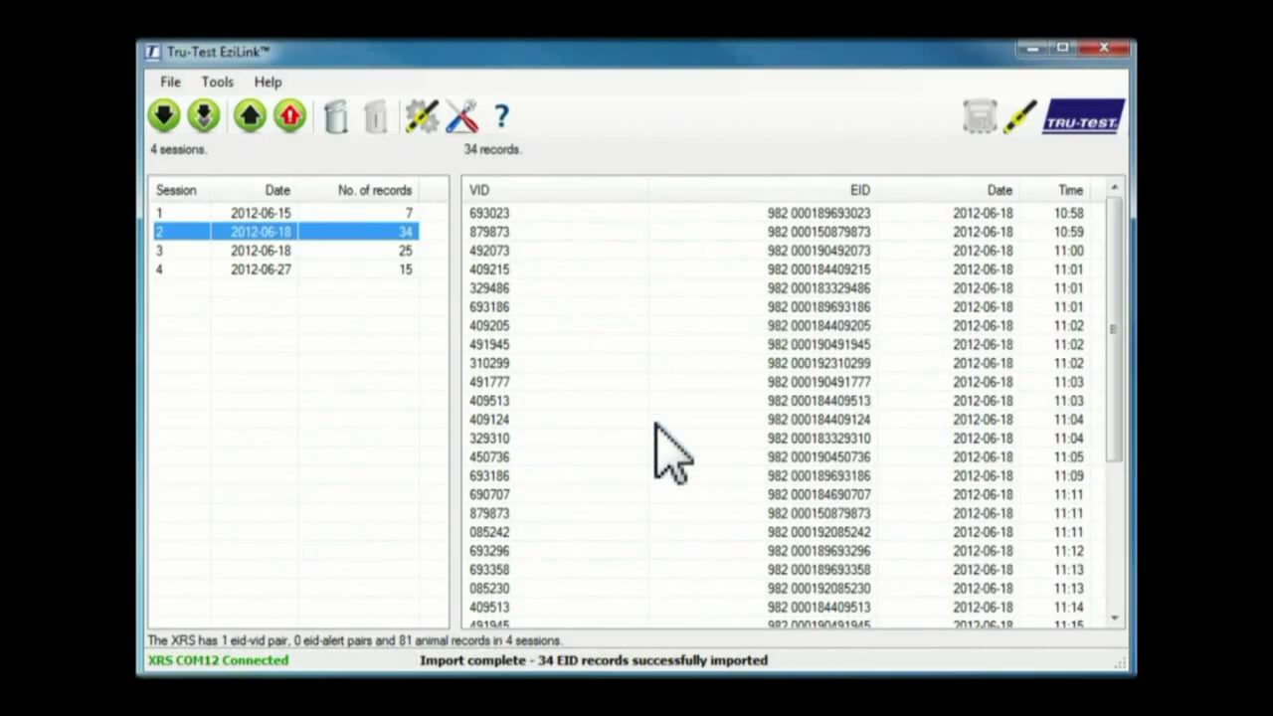
click(249, 117)
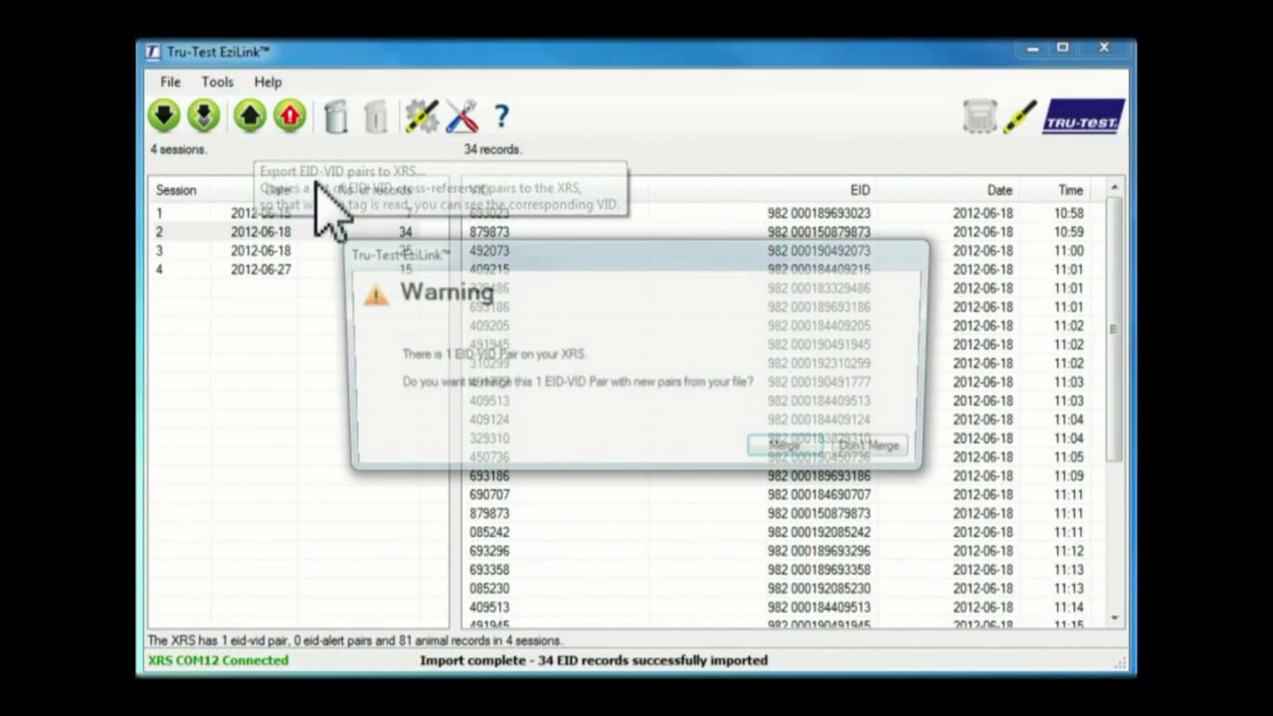
click(881, 451)
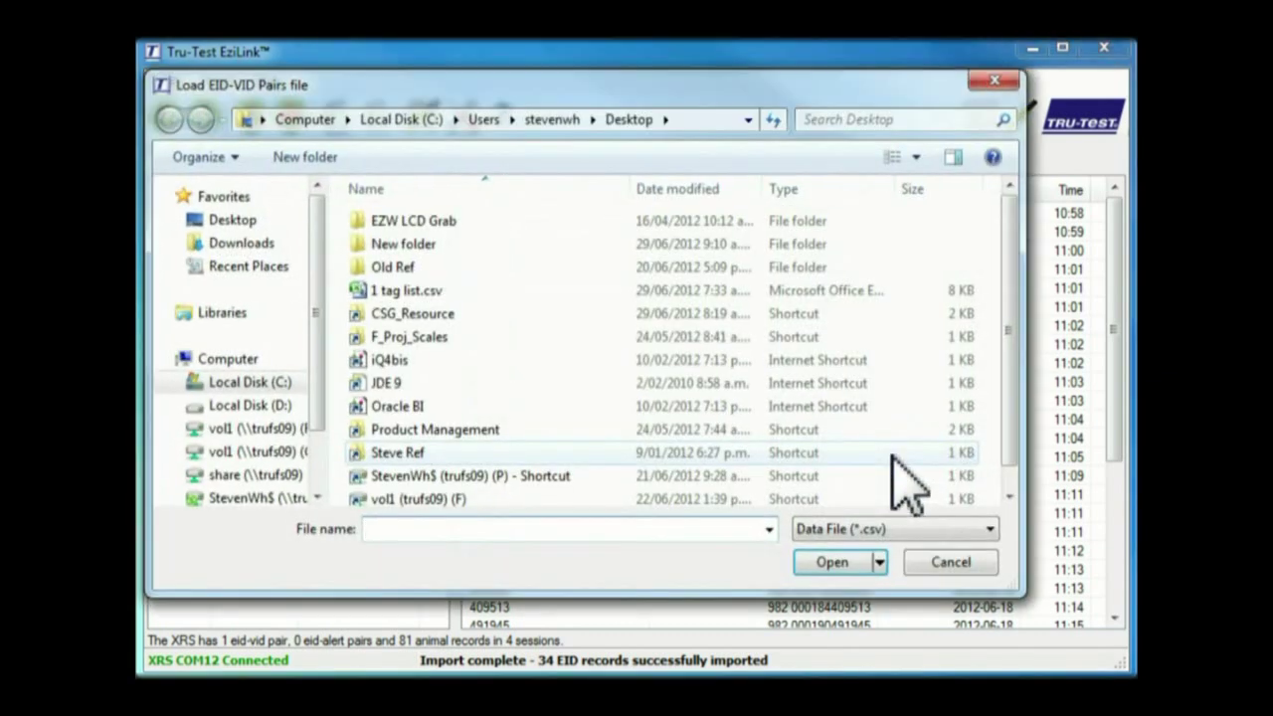
click(415, 293)
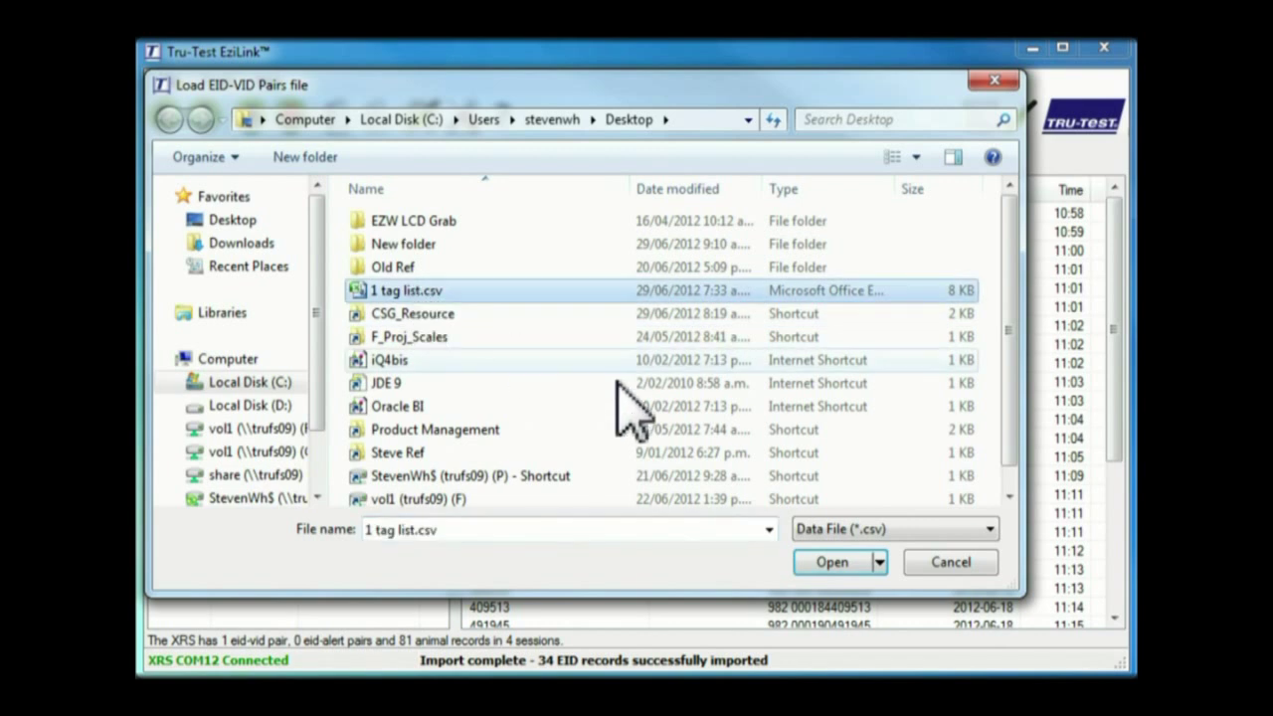
click(833, 564)
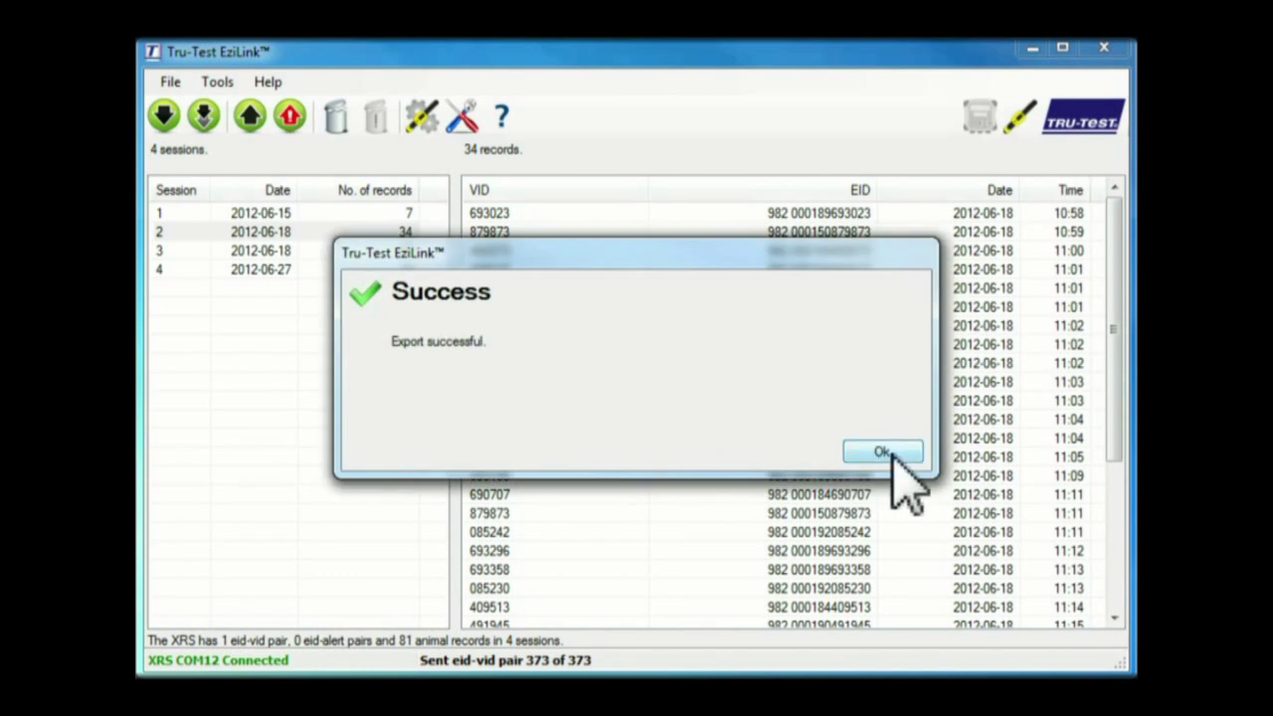
click(881, 452)
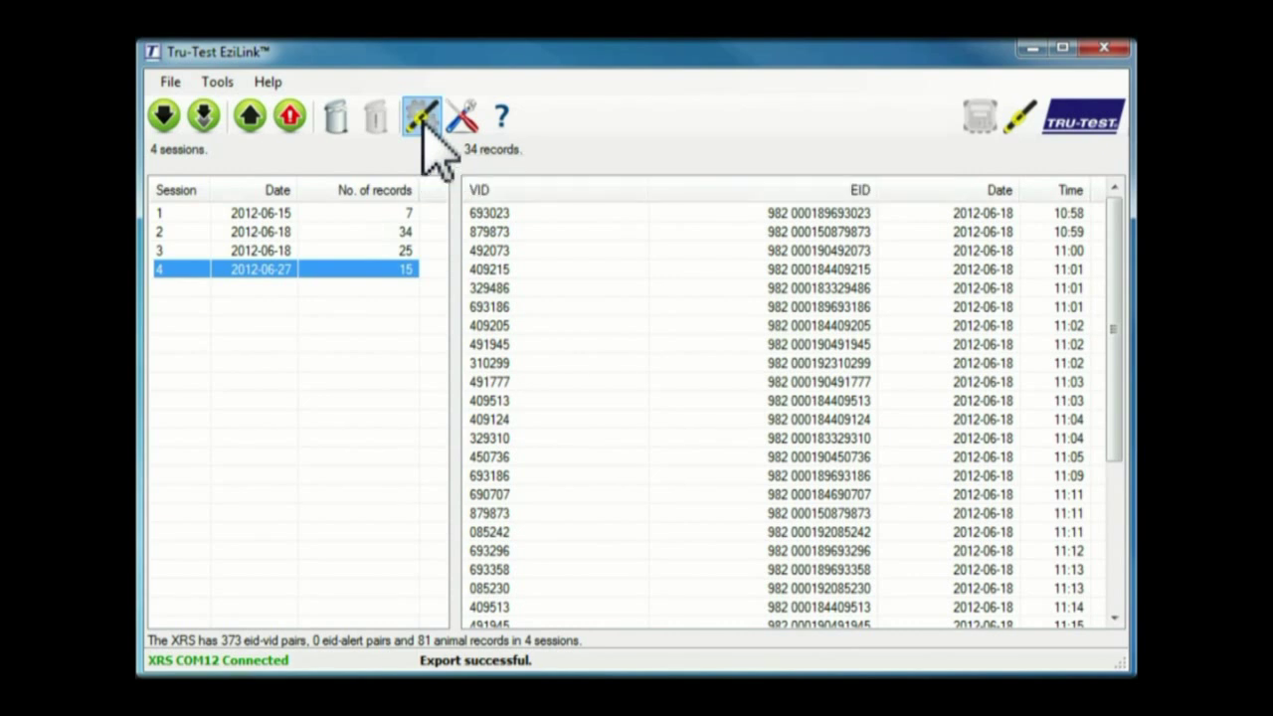
click(422, 124)
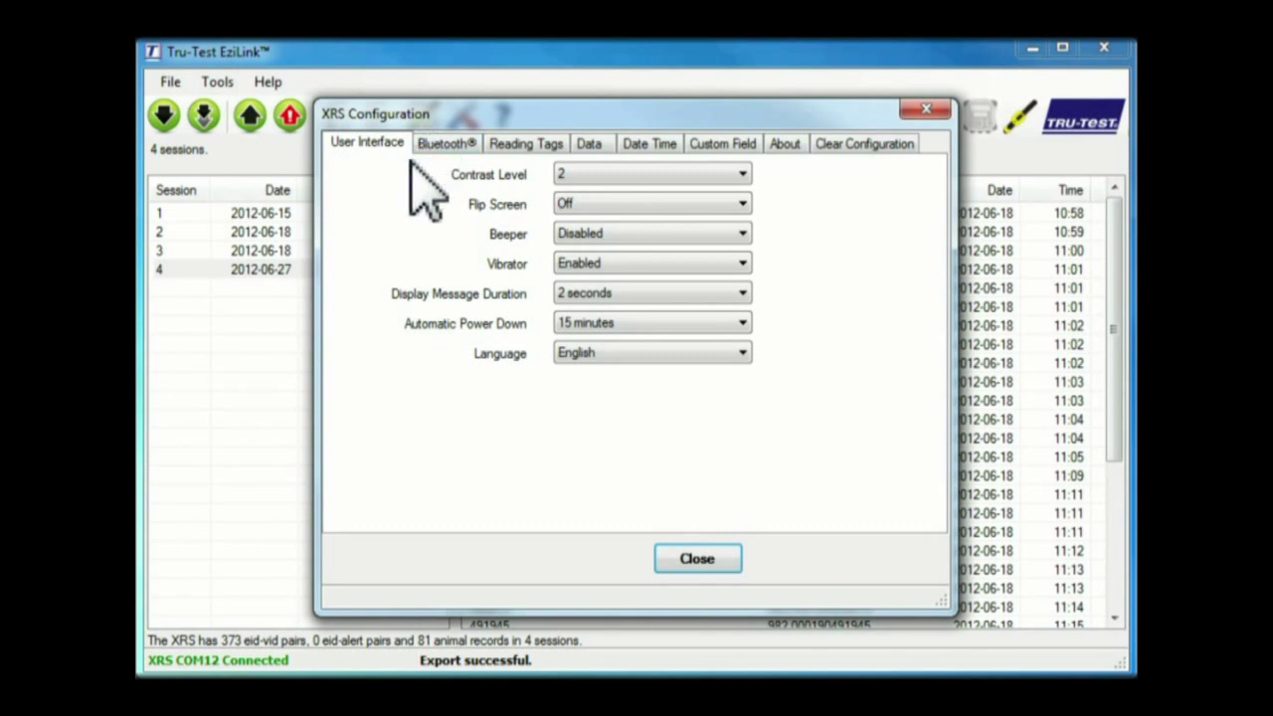
click(726, 143)
click(886, 450)
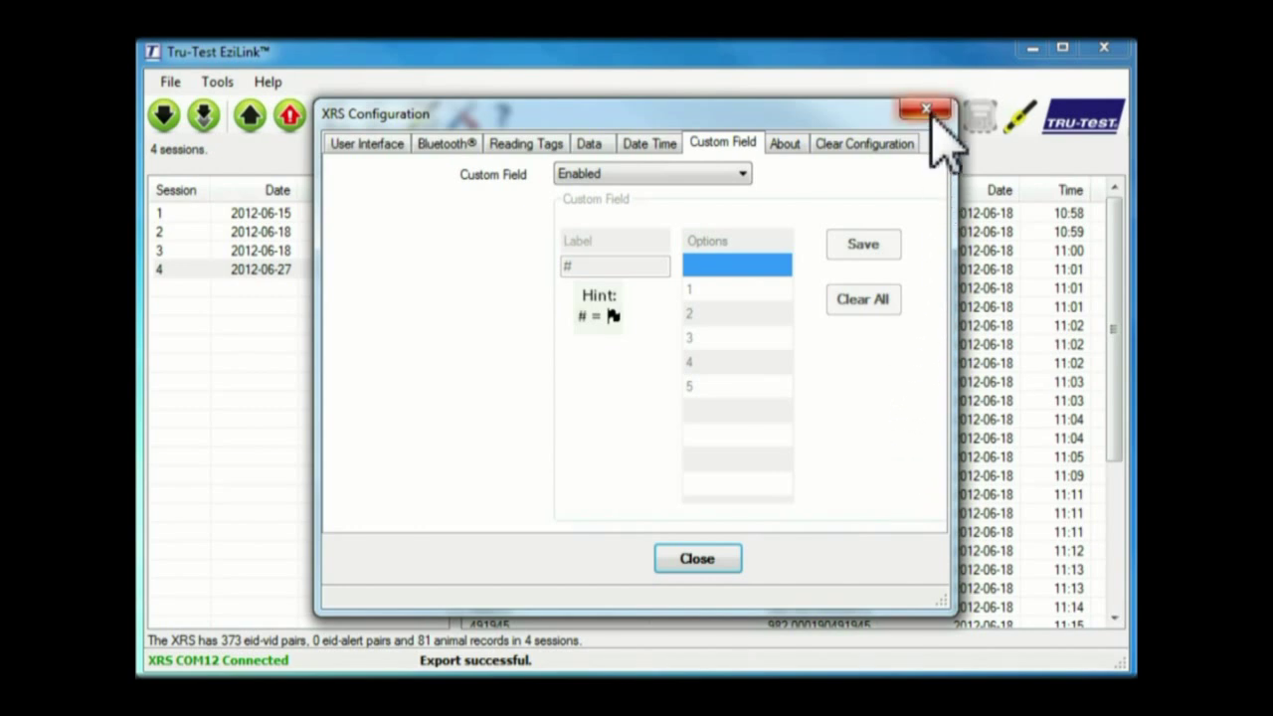
click(926, 109)
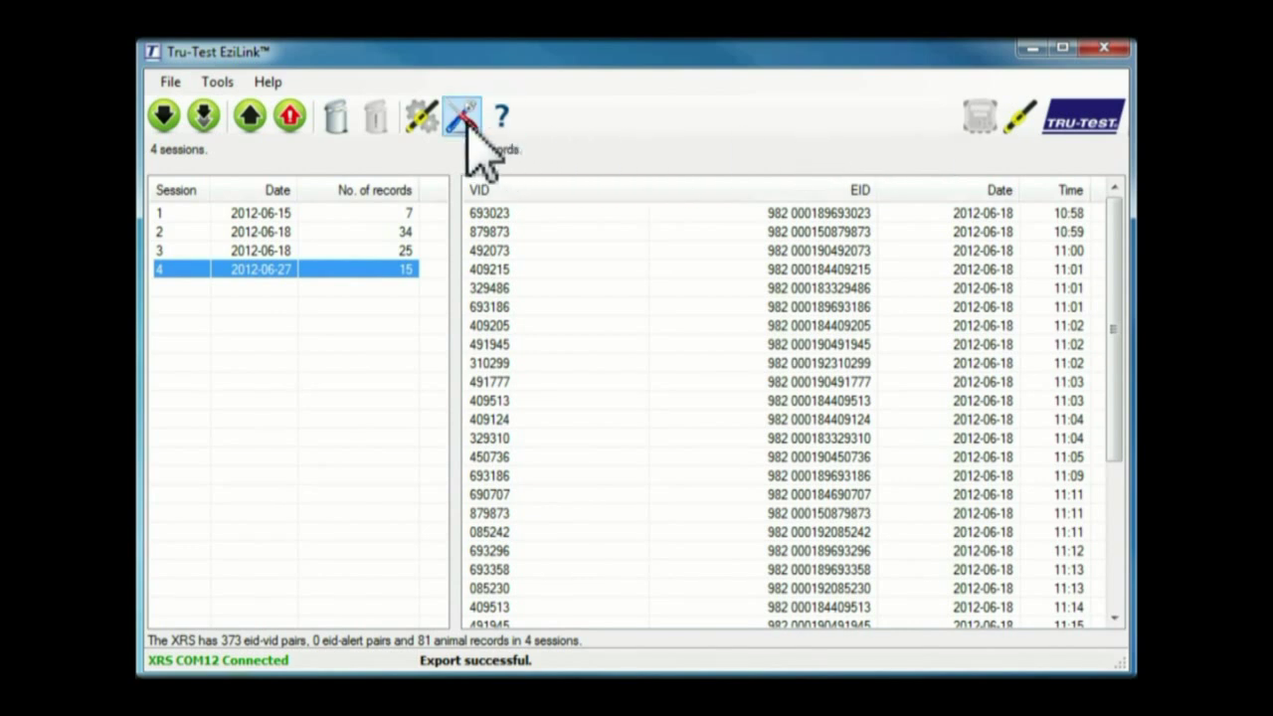